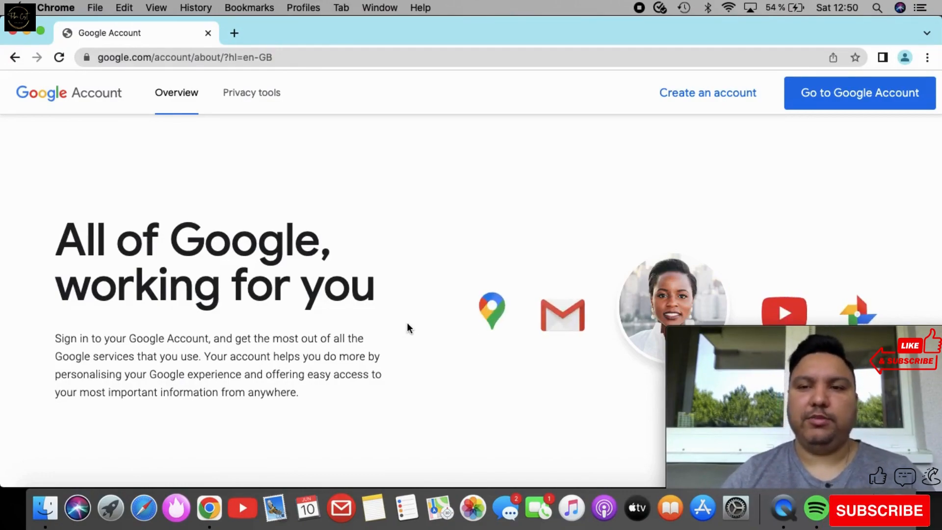
Step: Start Google Account sign-in with the existing account and submit a password
click(859, 97)
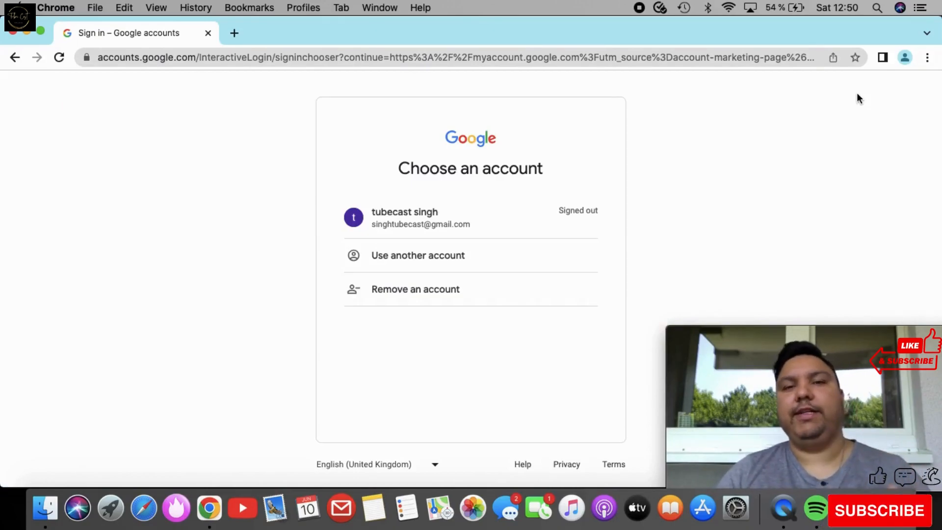
click(467, 230)
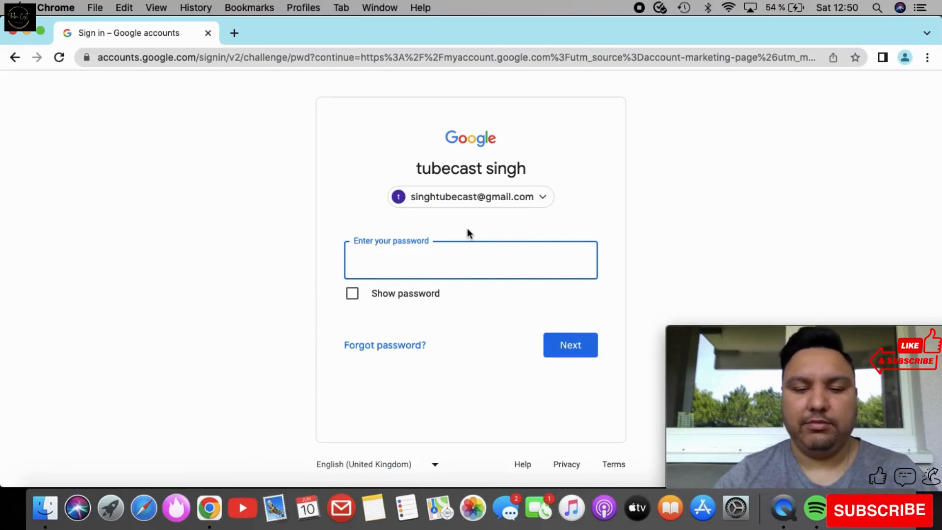
text(••••••••••••)
key(Return)
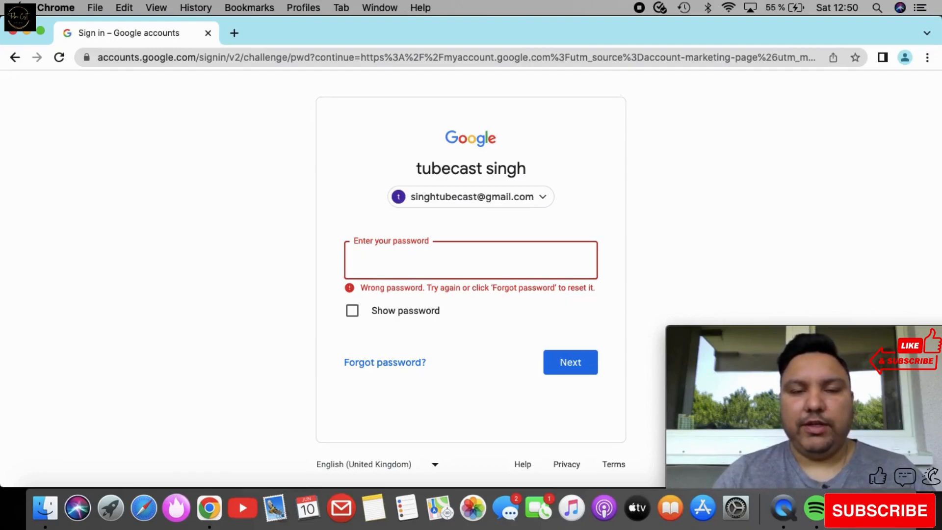
Step: Retry two more passwords, each rejected with a Wrong password error
text(********)
key(Return)
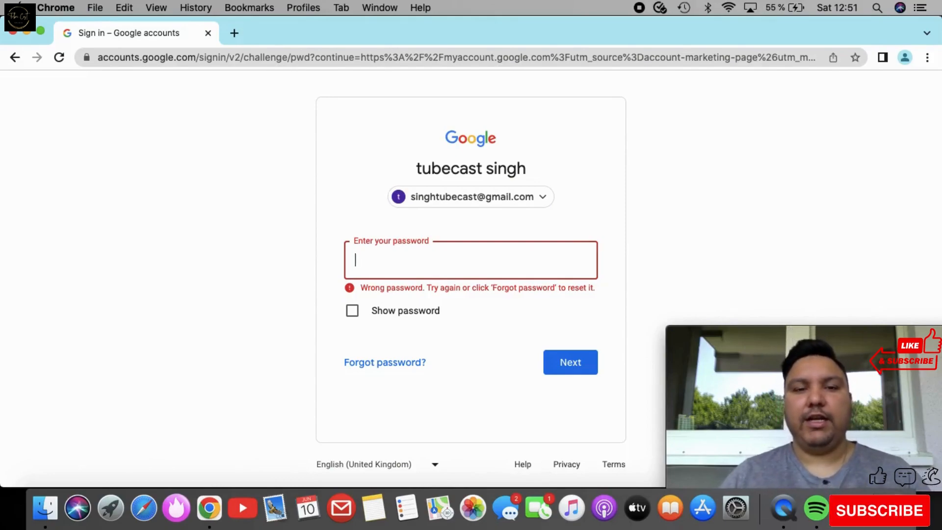
text(********)
key(Return)
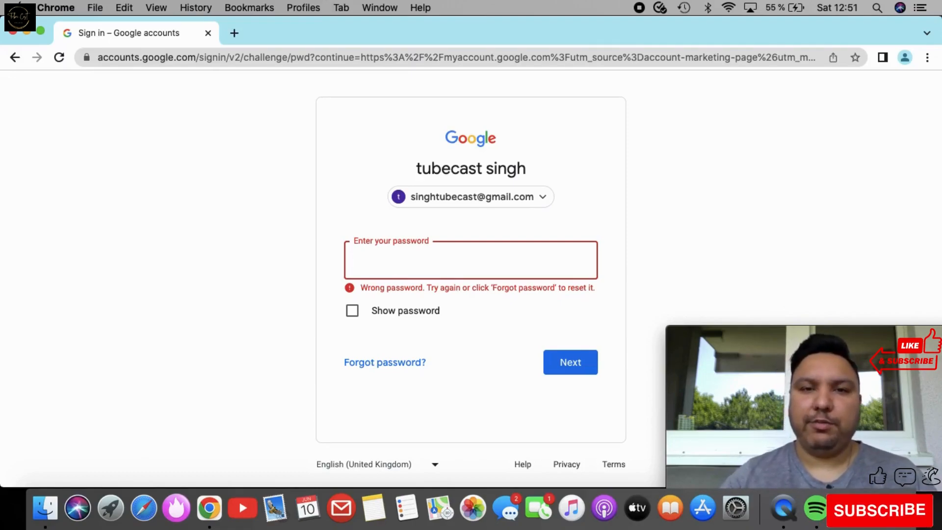
Step: Begin Forgot password recovery and request a verification code by text to the account's phone
click(385, 362)
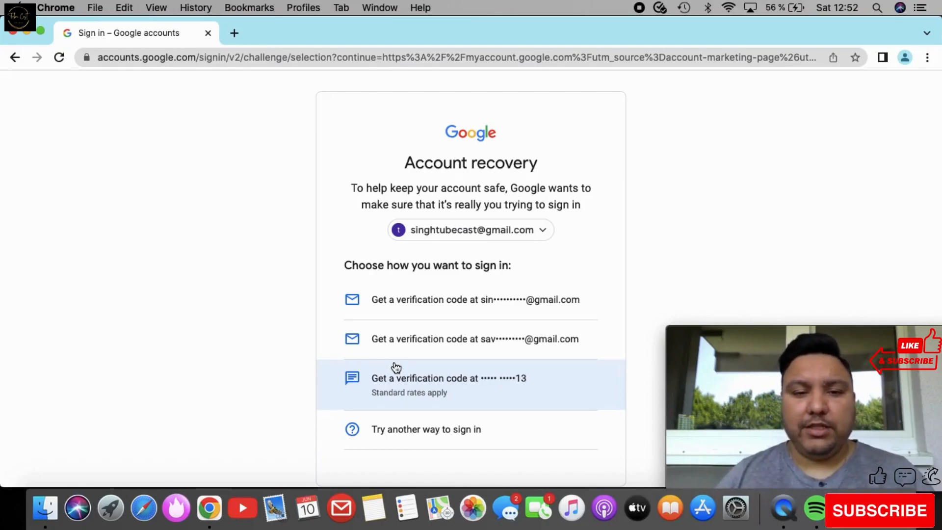
click(417, 381)
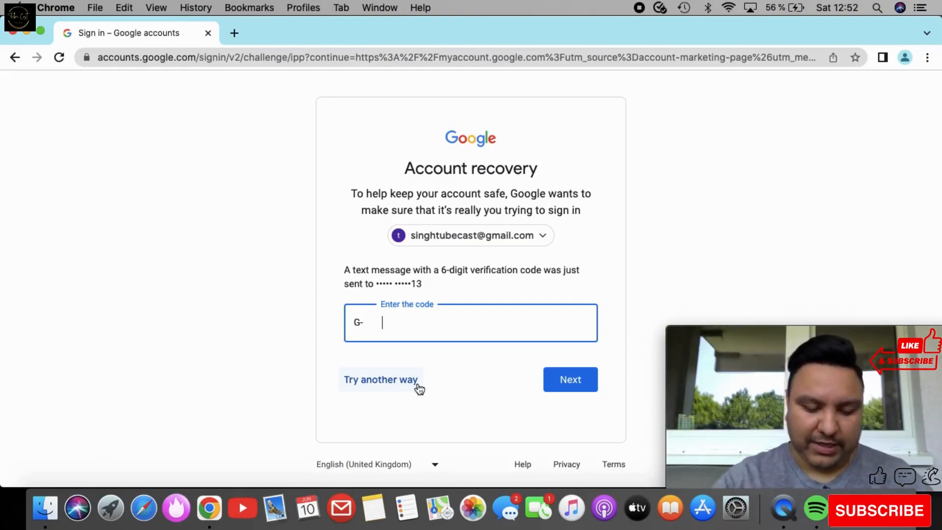
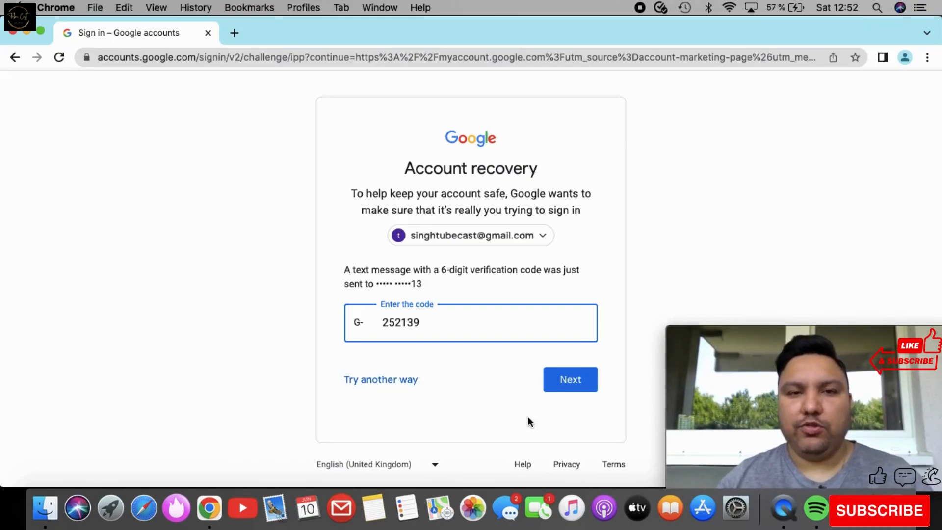
Step: Enter the 6-digit verification code received by text and submit it
click(582, 383)
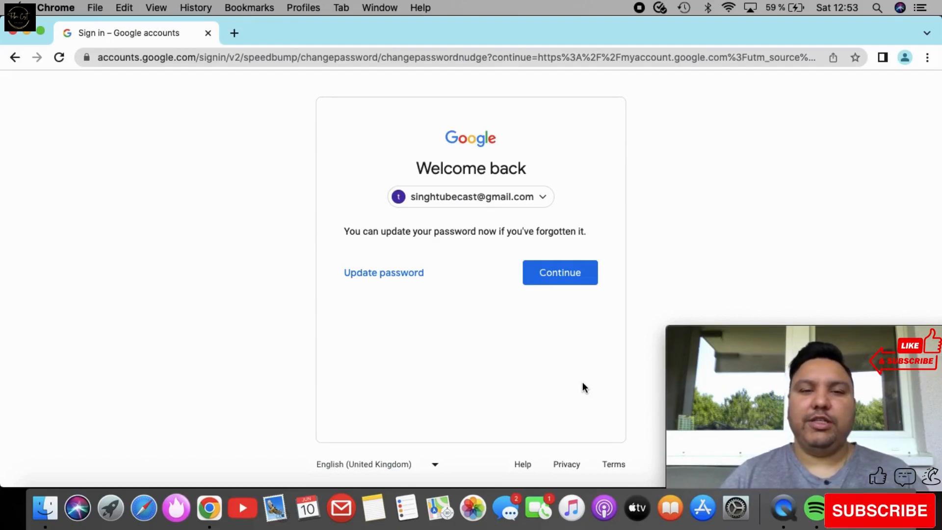
Step: Choose Update password on the Welcome back page
click(383, 271)
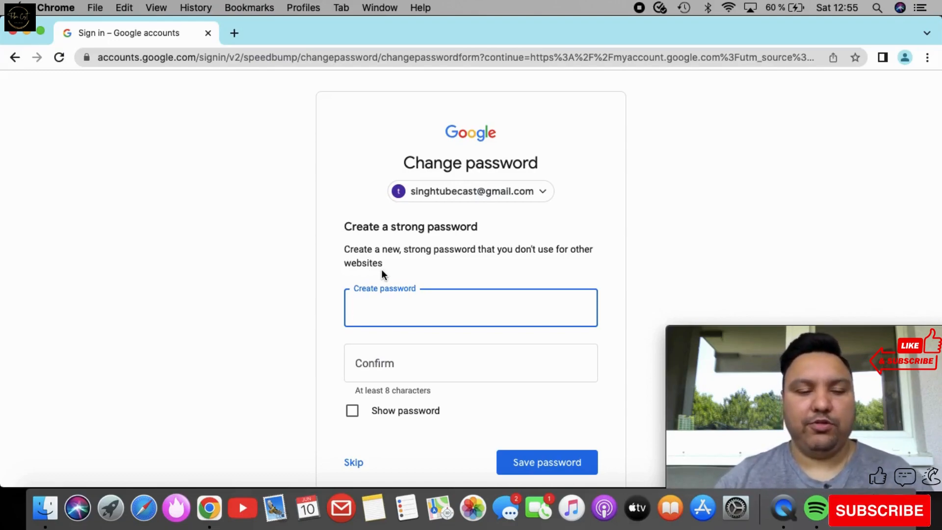
Step: Enter a new password, confirm it after correcting a typo, and try saving it
text(•••••••••)
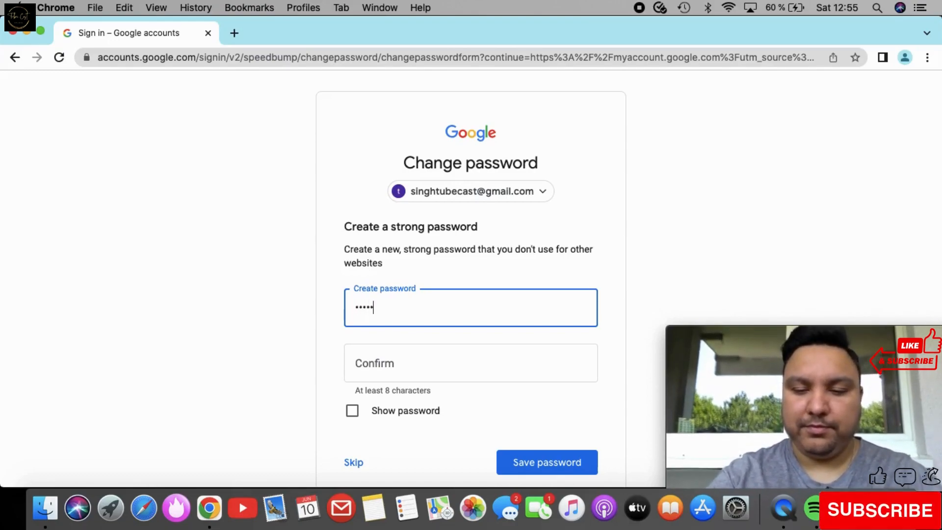
click(404, 351)
text(••••)
key(BackSpace)
key(BackSpace)
key(BackSpace)
key(BackSpace)
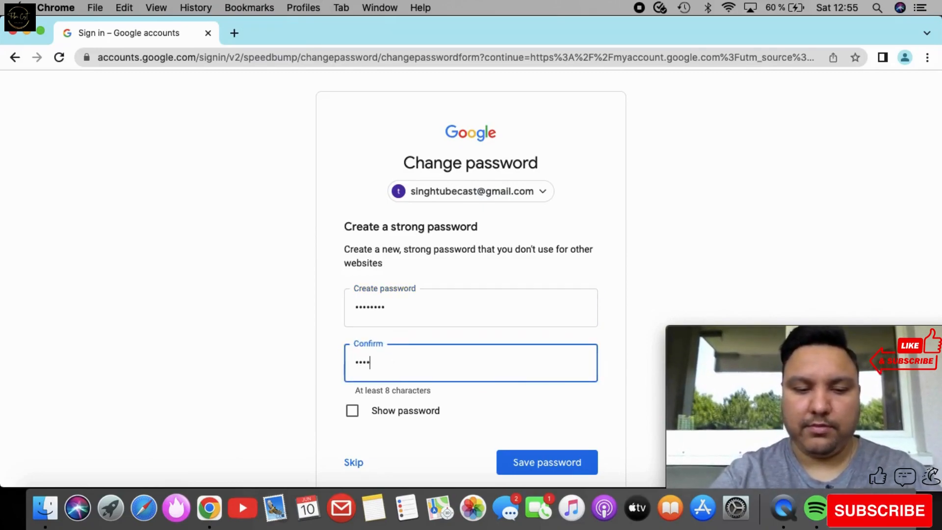
text(••••••••)
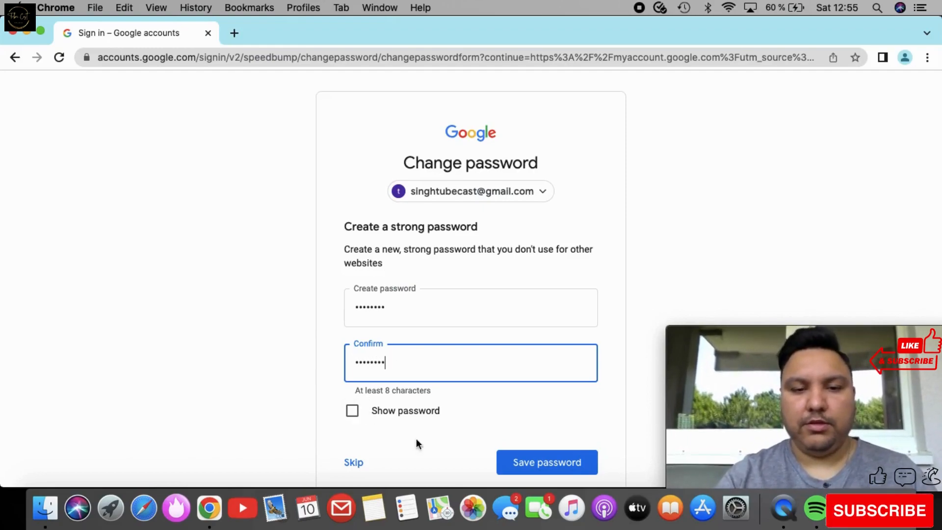
click(525, 472)
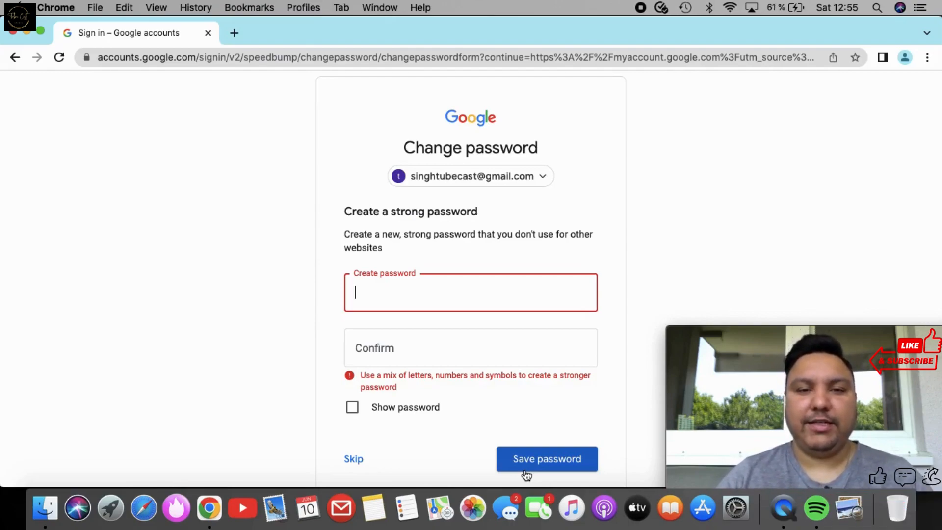
Step: Re-enter a new password and repeat it in the confirmation field
text(*****)
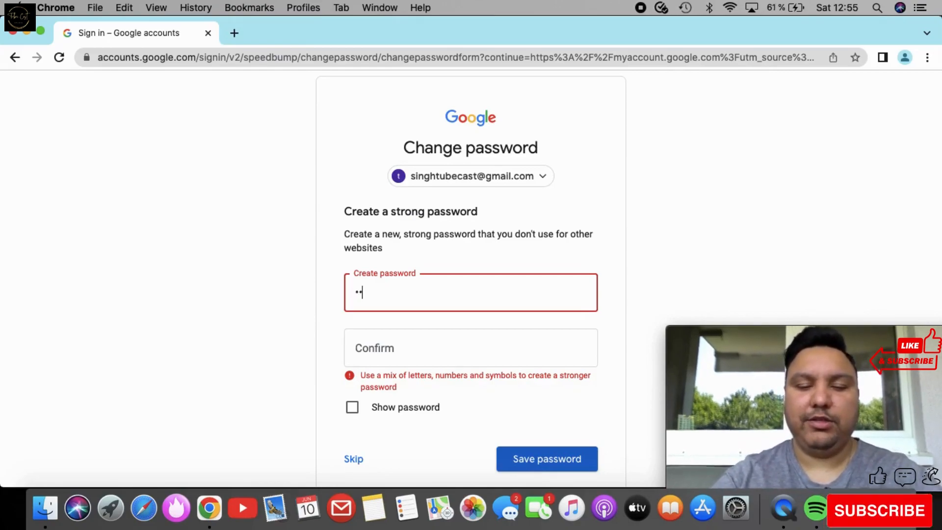
text(*****)
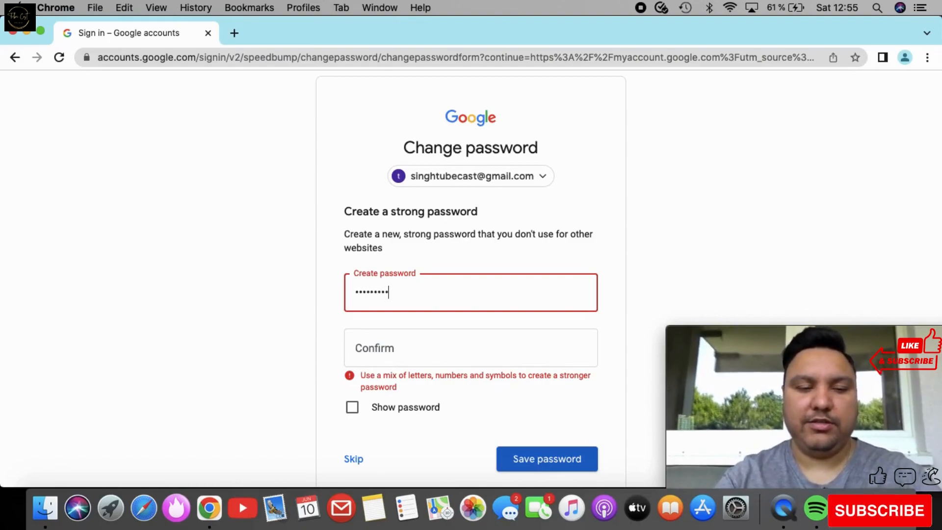
click(523, 359)
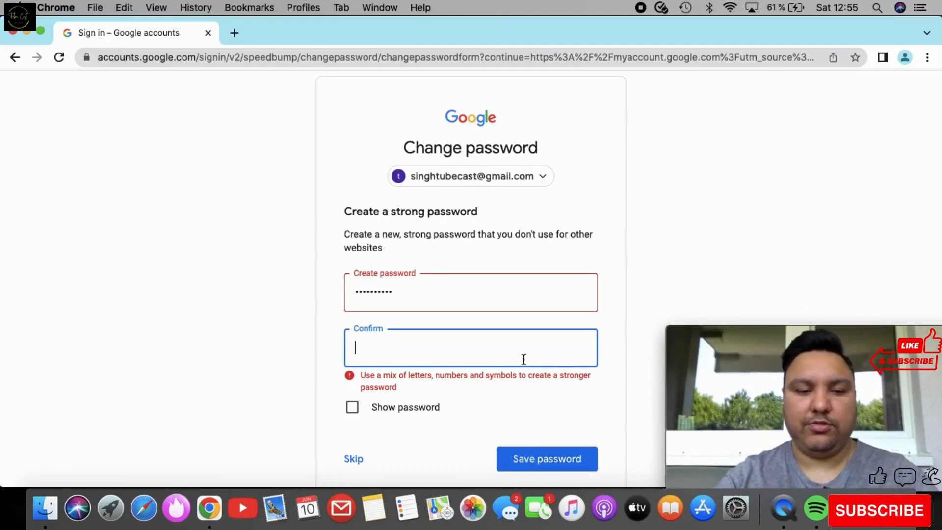
text(********)
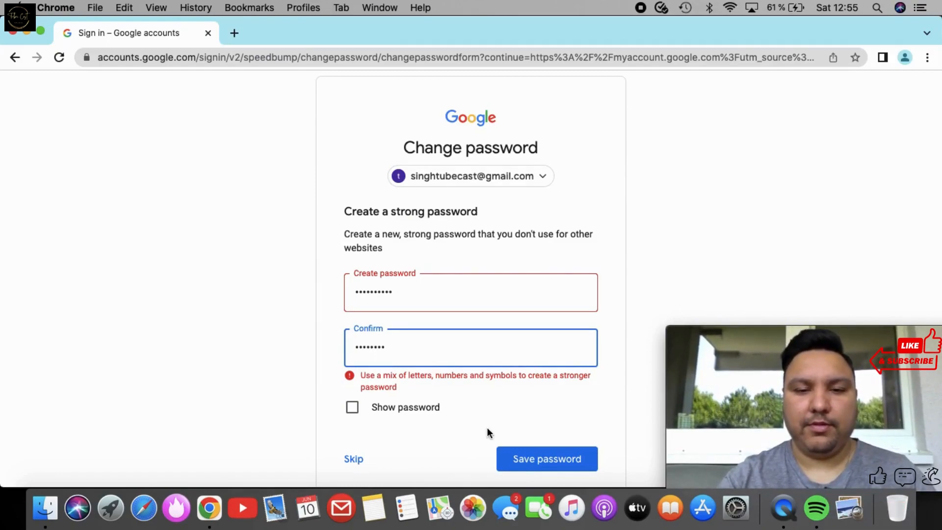
text(**)
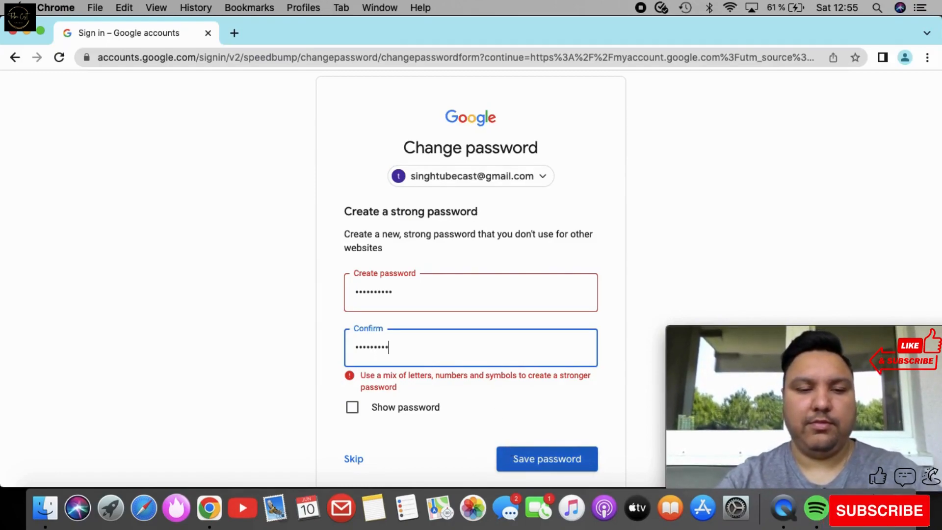
Step: Save the new password and review the Security Check-up
click(544, 459)
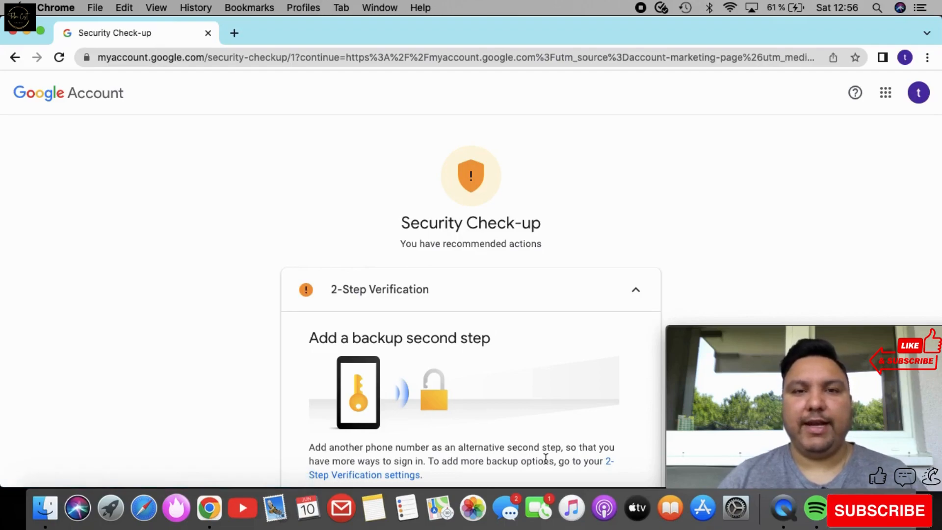
scroll(545, 458, down, 5)
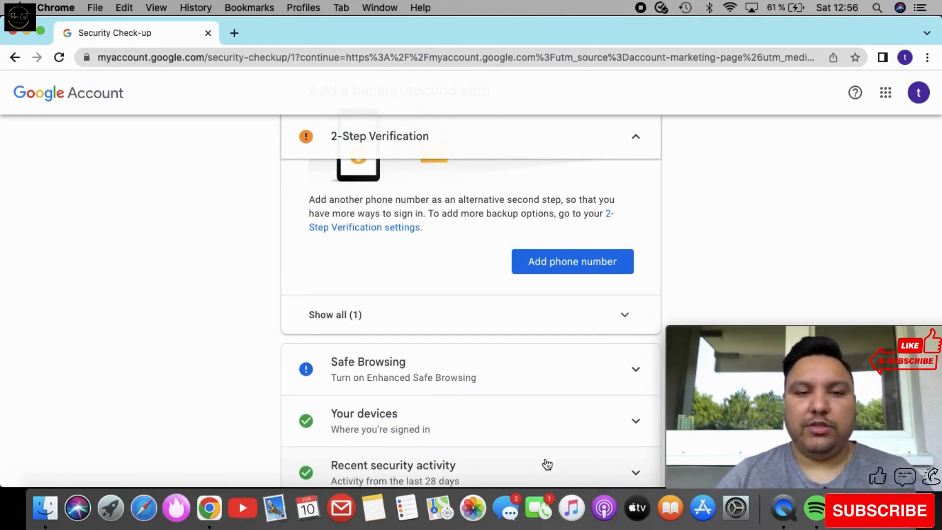
scroll(544, 465, down, 2)
Step: Turn on Enhanced Safe Browsing from the Safe Browsing recommendation and continue to the account home
click(631, 305)
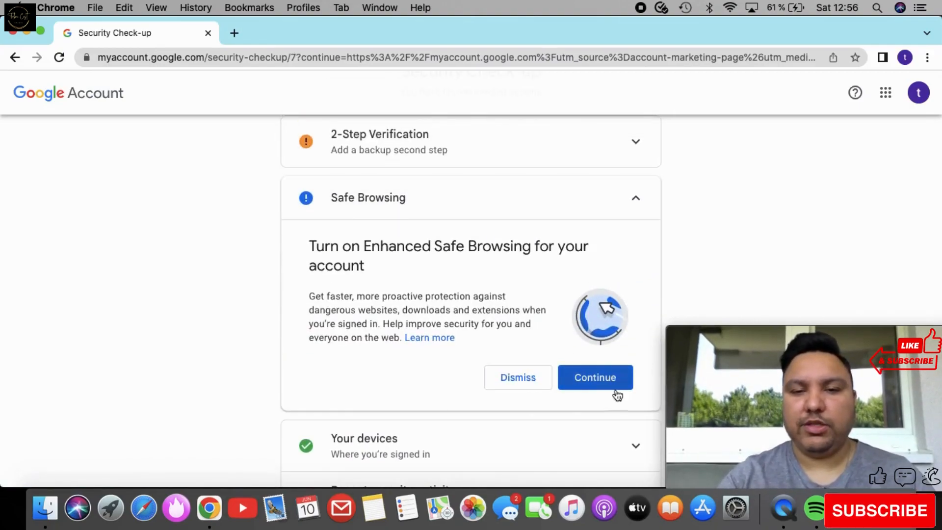
click(610, 379)
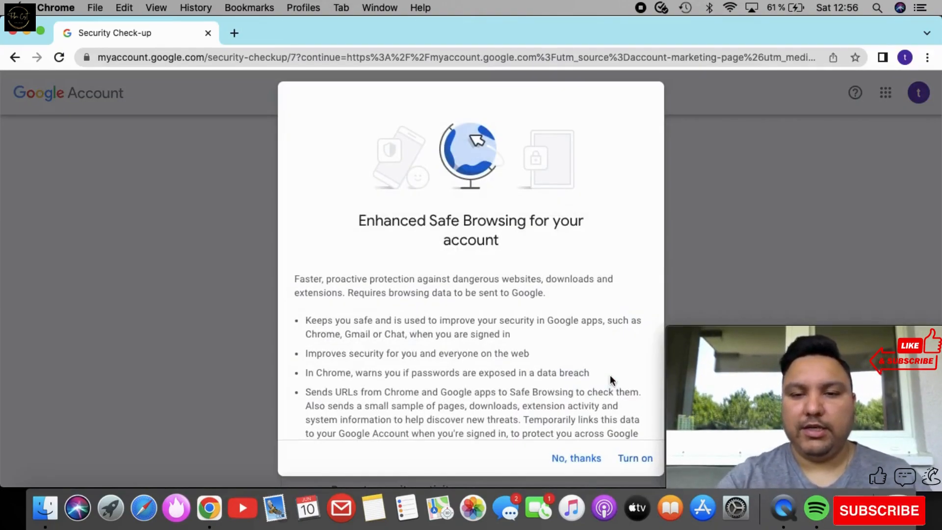
click(634, 458)
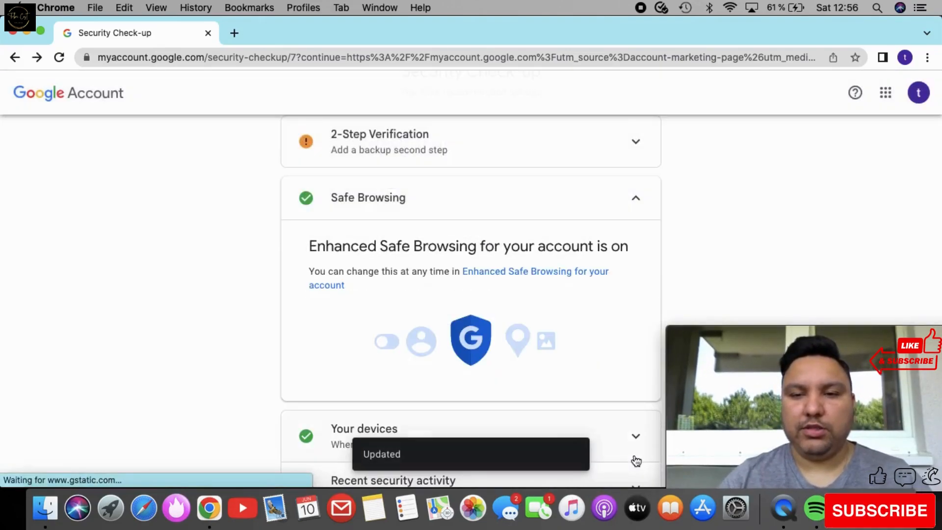
scroll(637, 461, down, 3)
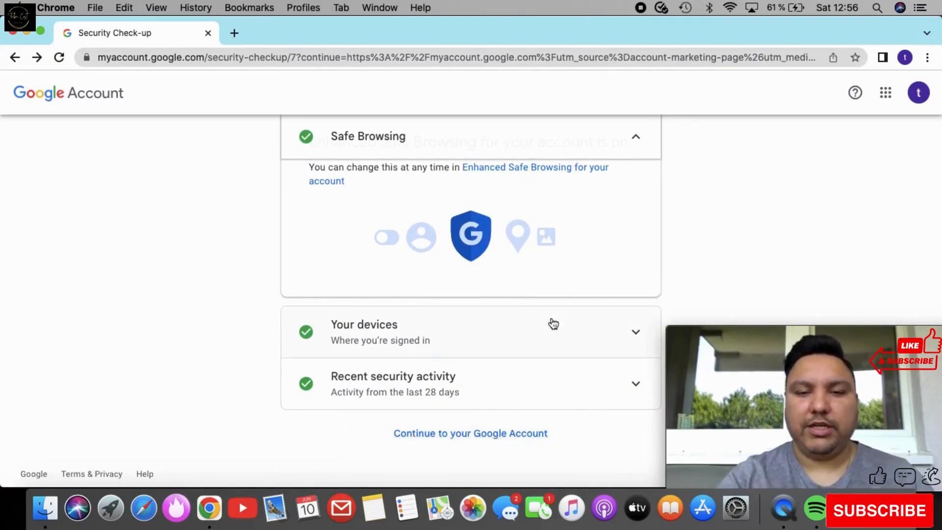
click(467, 433)
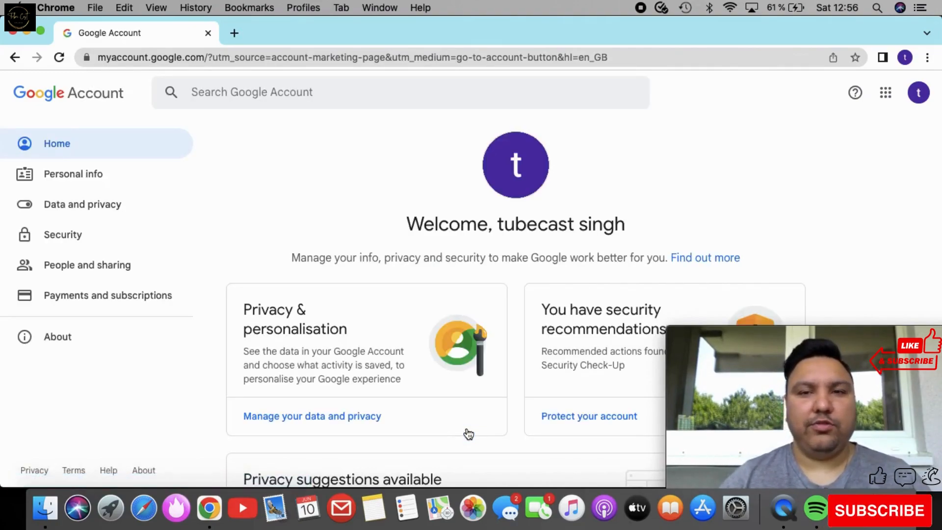
Step: Open Gmail in a new tab from the Google apps grid
click(887, 93)
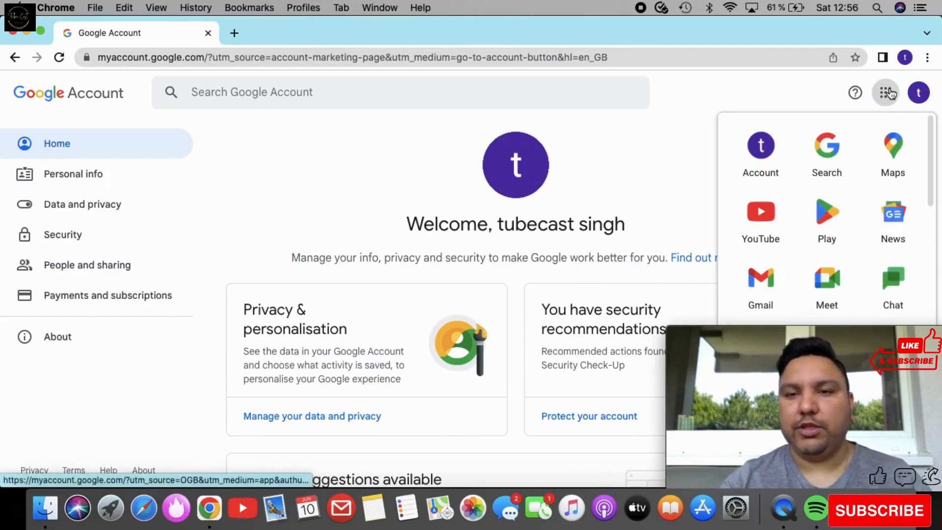
click(763, 276)
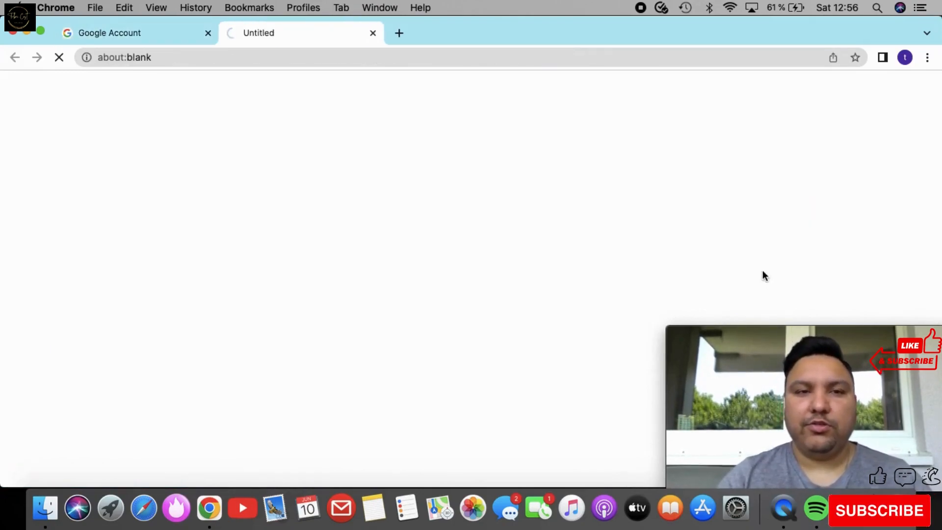